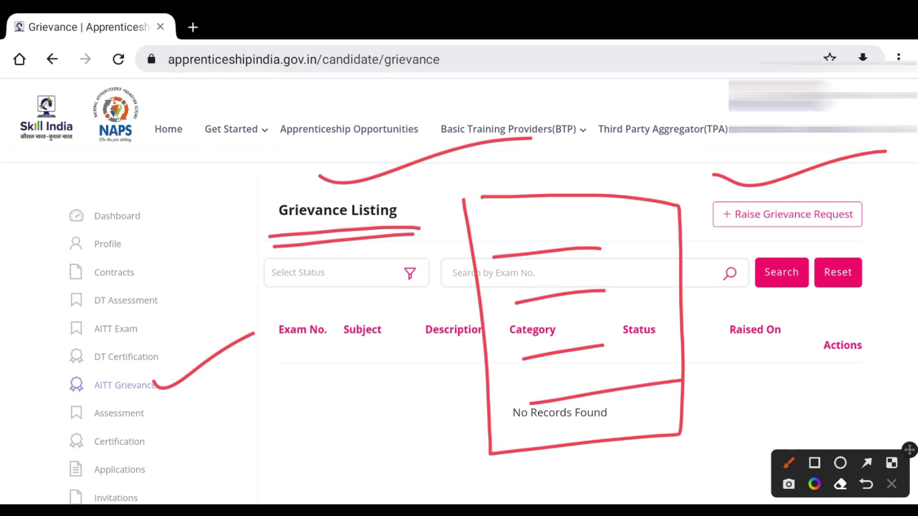
# Draw an asterisk over the Get Started menu on the Grievance Listing page and add two slanted underlines beneath it
pyautogui.moveTo(227, 100); pyautogui.dragTo(202, 180)
pyautogui.moveTo(178, 116); pyautogui.dragTo(245, 146)
pyautogui.moveTo(244, 140); pyautogui.dragTo(176, 157)
pyautogui.moveTo(248, 114); pyautogui.dragTo(201, 144)
pyautogui.moveTo(206, 106); pyautogui.dragTo(232, 159)
pyautogui.moveTo(181, 211); pyautogui.dragTo(261, 154)
pyautogui.moveTo(181, 230); pyautogui.dragTo(281, 173)
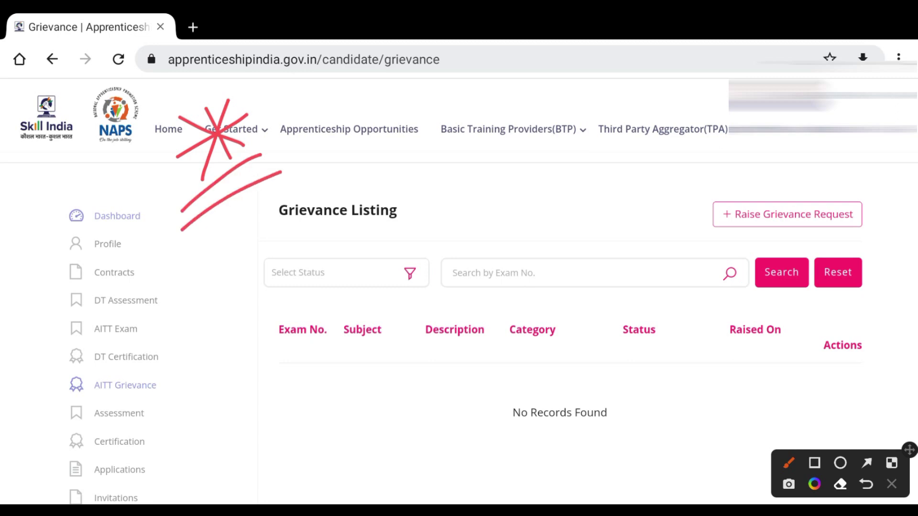
# Draw a check mark above Raise Grievance Request and handwrite a double-underlined 111 over the Basic Training Providers menu
pyautogui.moveTo(740, 176); pyautogui.dragTo(862, 153)
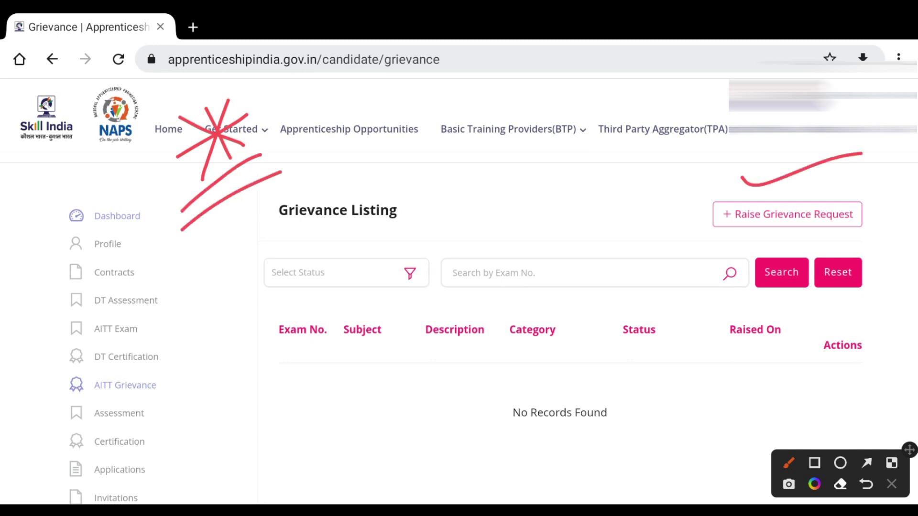
pyautogui.moveTo(471, 96); pyautogui.dragTo(478, 147)
pyautogui.moveTo(512, 91); pyautogui.dragTo(511, 137)
pyautogui.moveTo(542, 89); pyautogui.dragTo(543, 126)
pyautogui.moveTo(460, 170); pyautogui.dragTo(568, 137)
pyautogui.moveTo(470, 187); pyautogui.dragTo(606, 143)
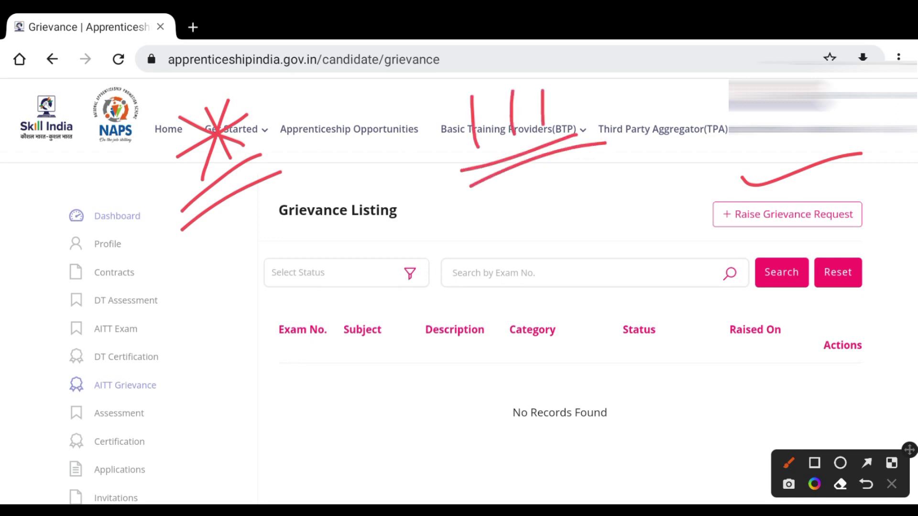
# Handwrite a large double-underlined 112 over the exam number search area and add two check marks beside it
pyautogui.moveTo(443, 233); pyautogui.dragTo(459, 336)
pyautogui.moveTo(481, 231); pyautogui.dragTo(494, 304)
pyautogui.moveTo(522, 223); pyautogui.dragTo(605, 267)
pyautogui.moveTo(449, 356); pyautogui.dragTo(607, 289)
pyautogui.moveTo(455, 378); pyautogui.dragTo(622, 312)
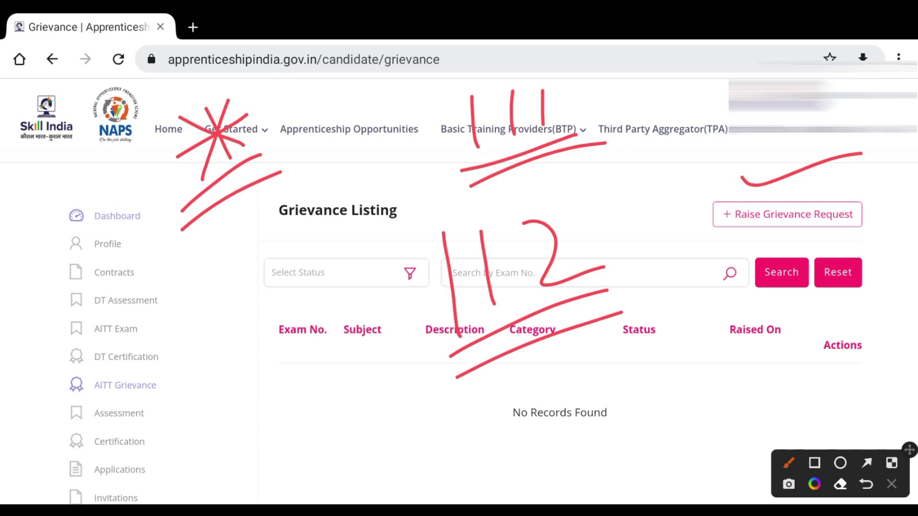
pyautogui.moveTo(637, 300); pyautogui.dragTo(756, 276)
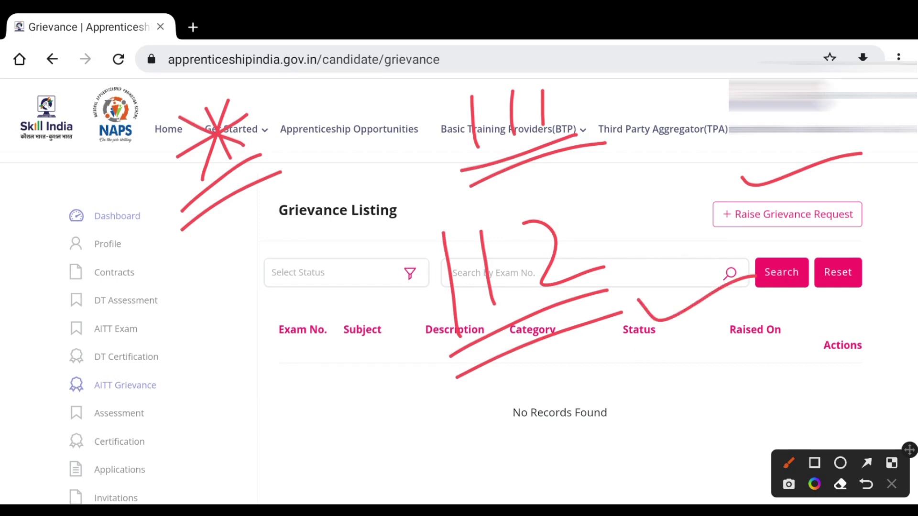
pyautogui.moveTo(640, 354); pyautogui.dragTo(780, 298)
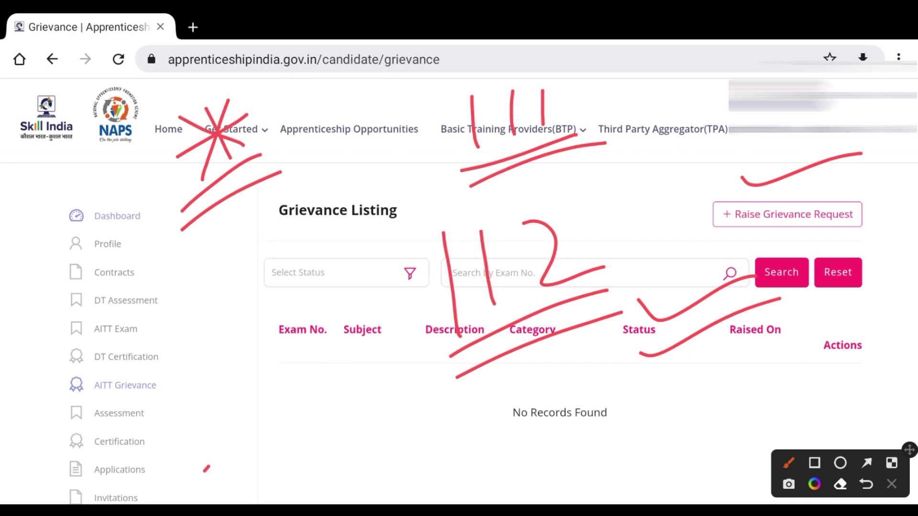
# Draw an arrow towards the handwritten 112 and a box of lines around No Records Found, and clear all annotations
pyautogui.moveTo(205, 470); pyautogui.dragTo(385, 305)
pyautogui.moveTo(289, 336)
pyautogui.mouseDown()
pyautogui.moveTo(333, 390)
pyautogui.moveTo(312, 422)
pyautogui.mouseUp()
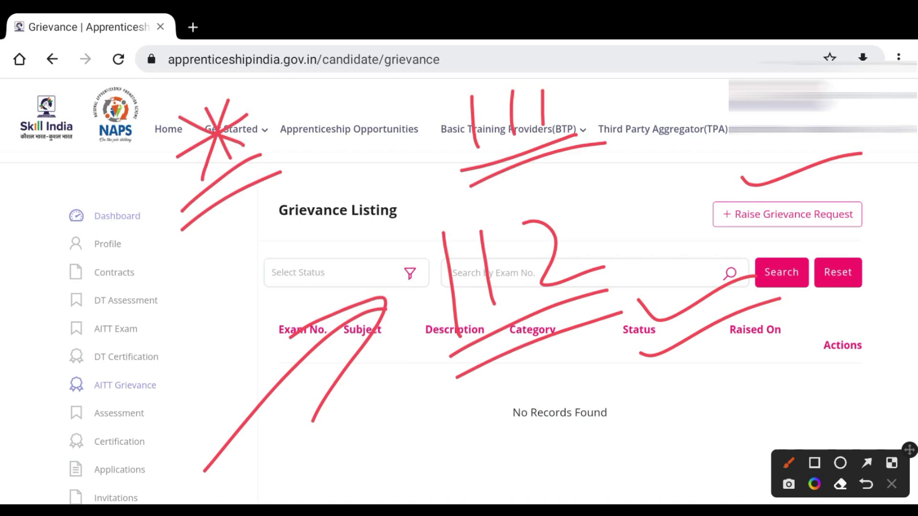
pyautogui.moveTo(494, 386)
pyautogui.mouseDown()
pyautogui.moveTo(644, 378)
pyautogui.moveTo(480, 473)
pyautogui.moveTo(717, 442)
pyautogui.moveTo(563, 382)
pyautogui.mouseUp()
pyautogui.moveTo(523, 415); pyautogui.dragTo(634, 409)
pyautogui.moveTo(522, 443); pyautogui.dragTo(674, 429)
pyautogui.click(541, 463)
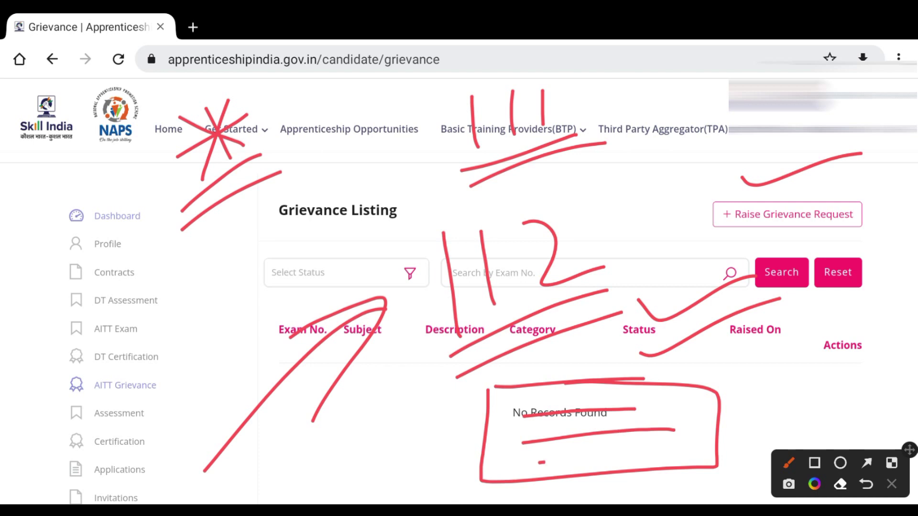
pyautogui.moveTo(542, 462); pyautogui.dragTo(710, 451)
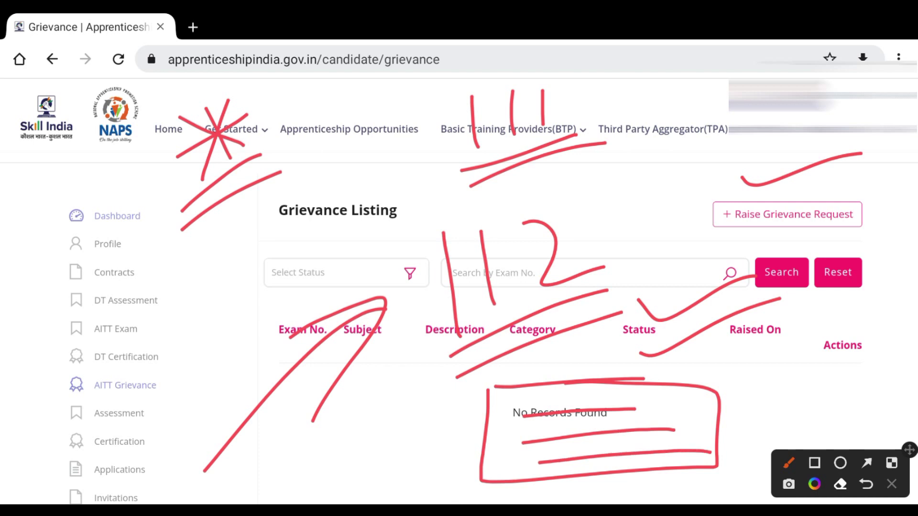
pyautogui.click(891, 484)
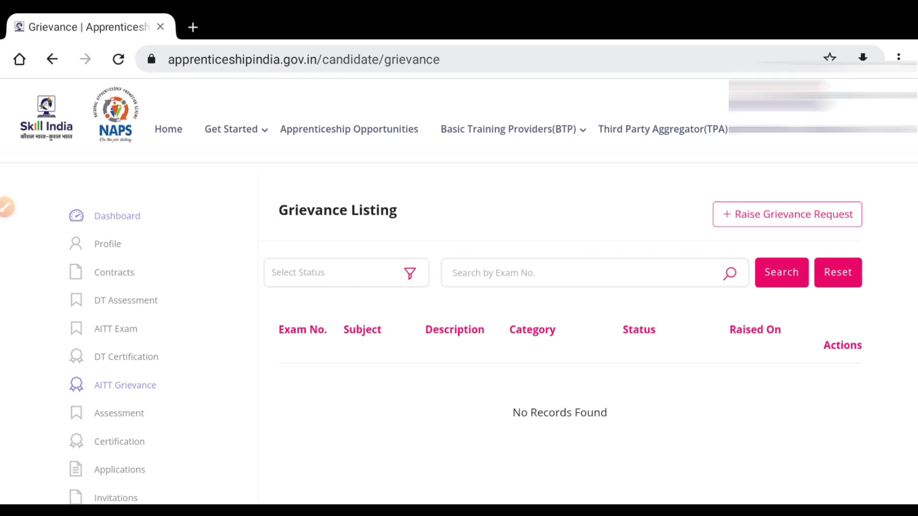
# Handwrite a double-underlined 112 beside the Grievance Listing heading with two check marks next to it, and clear the annotations
pyautogui.click(7, 207)
pyautogui.moveTo(386, 156); pyautogui.dragTo(397, 233)
pyautogui.moveTo(419, 146); pyautogui.dragTo(429, 217)
pyautogui.moveTo(449, 148)
pyautogui.mouseDown()
pyautogui.moveTo(525, 183)
pyautogui.moveTo(387, 265)
pyautogui.mouseUp()
pyautogui.moveTo(486, 248)
pyautogui.mouseDown()
pyautogui.moveTo(385, 297)
pyautogui.moveTo(564, 229)
pyautogui.mouseUp()
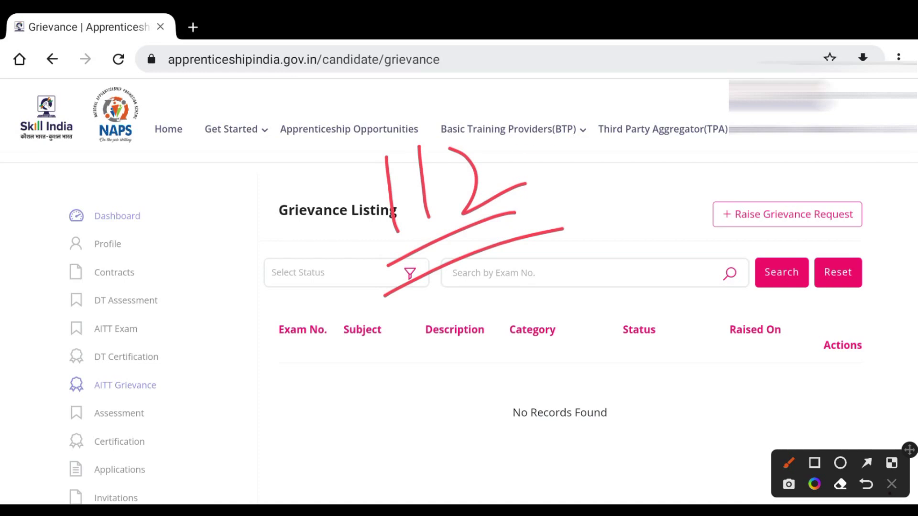
pyautogui.moveTo(518, 149); pyautogui.dragTo(621, 104)
pyautogui.moveTo(529, 178); pyautogui.dragTo(630, 123)
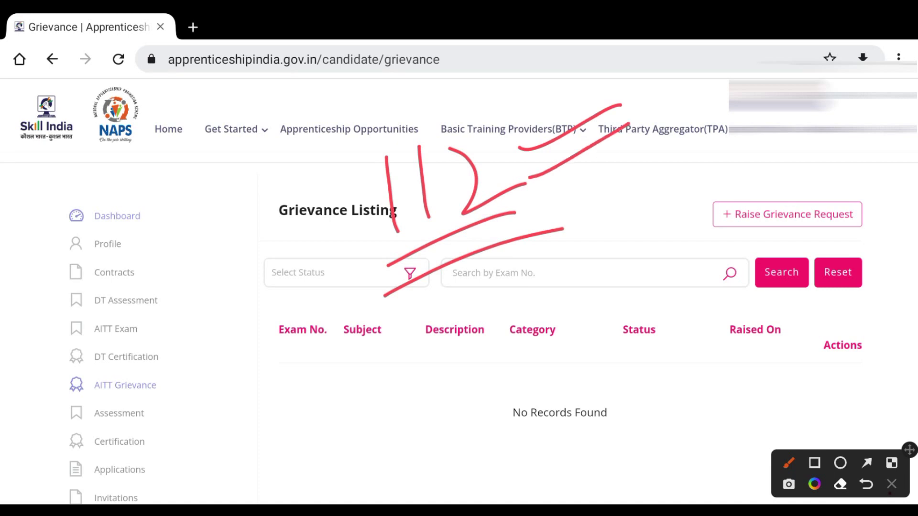
pyautogui.click(890, 484)
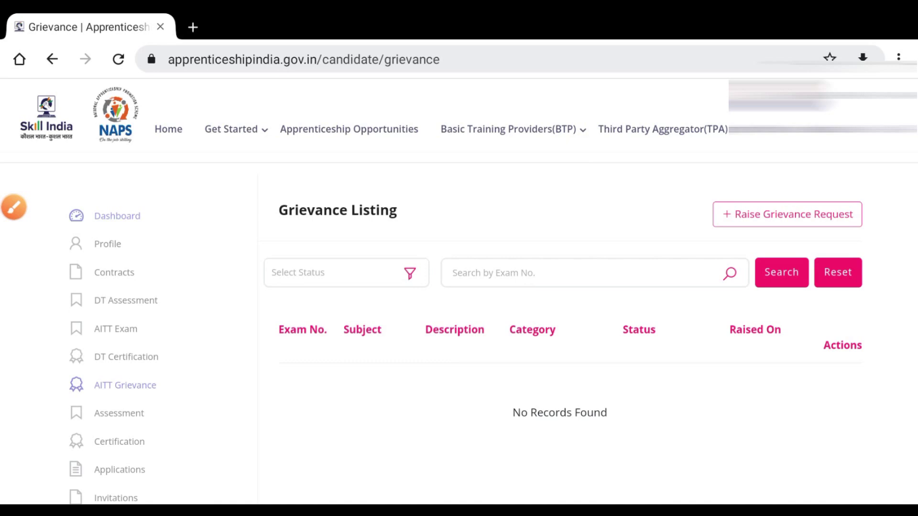
# Draw an arrow pointing to Raise Grievance Request, highlight that option with freehand strokes, and clear the annotations
pyautogui.click(14, 207)
pyautogui.moveTo(538, 160); pyautogui.dragTo(673, 178)
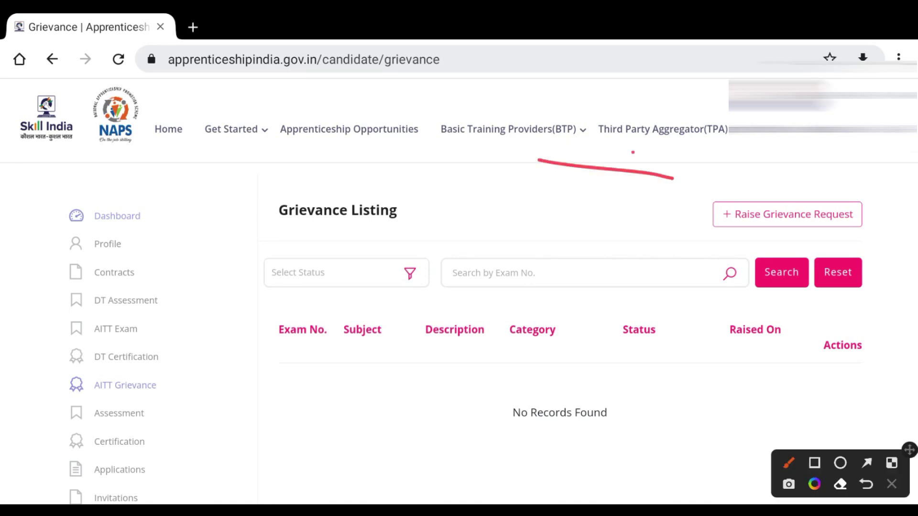
pyautogui.moveTo(631, 152); pyautogui.dragTo(606, 212)
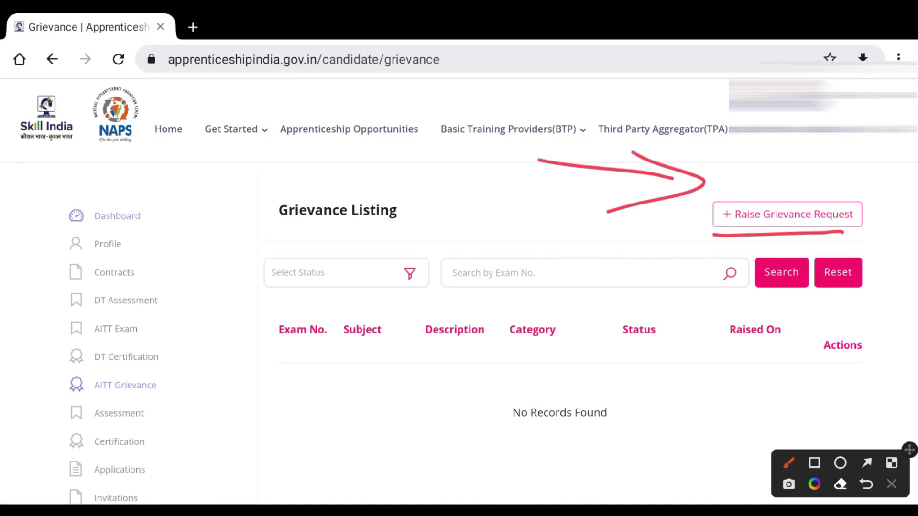
pyautogui.moveTo(865, 194)
pyautogui.mouseDown()
pyautogui.moveTo(688, 206)
pyautogui.moveTo(887, 203)
pyautogui.moveTo(849, 186)
pyautogui.mouseUp()
pyautogui.click(891, 484)
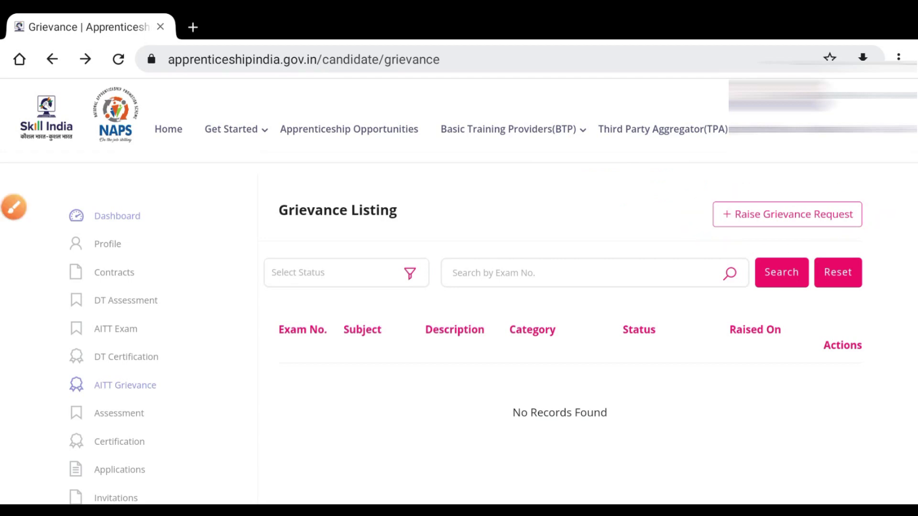
# Open the Raise Grievance Request form and temporarily mark its heading with a check mark and an underline
pyautogui.click(787, 214)
pyautogui.click(13, 207)
pyautogui.moveTo(468, 209); pyautogui.dragTo(657, 160)
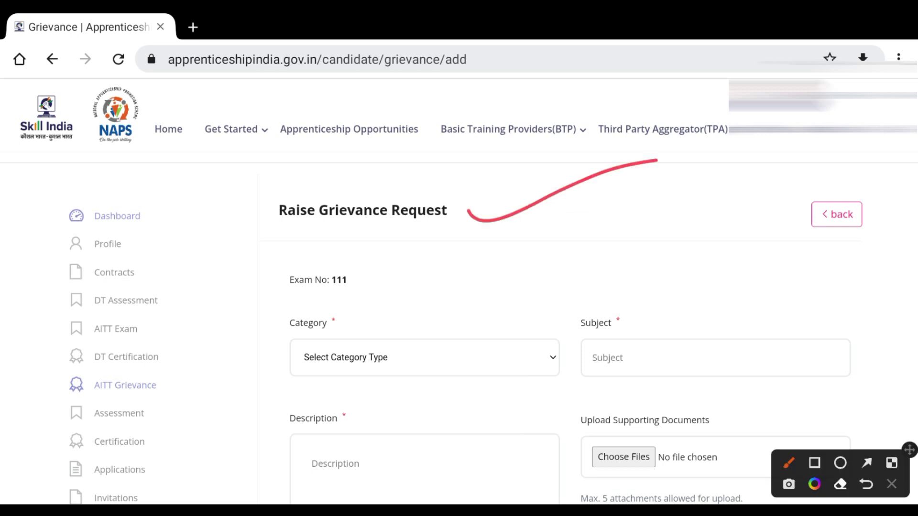
pyautogui.moveTo(276, 232); pyautogui.dragTo(461, 228)
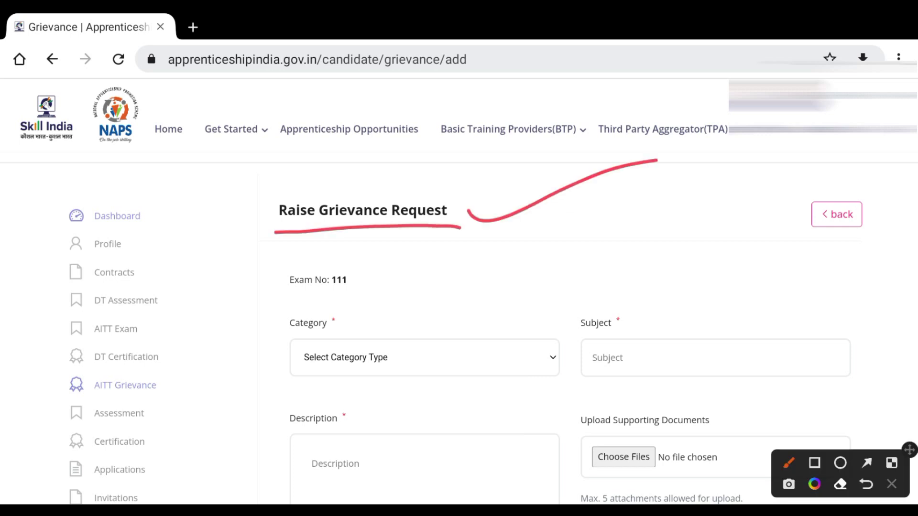
pyautogui.click(891, 484)
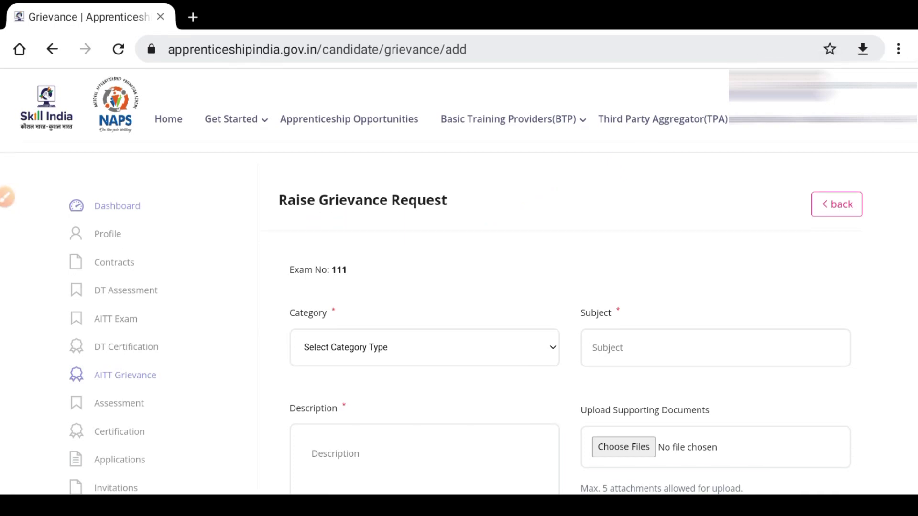
# Draw a circle around the Exam No. shown on the grievance request form
pyautogui.scroll(-3, 459, 258)
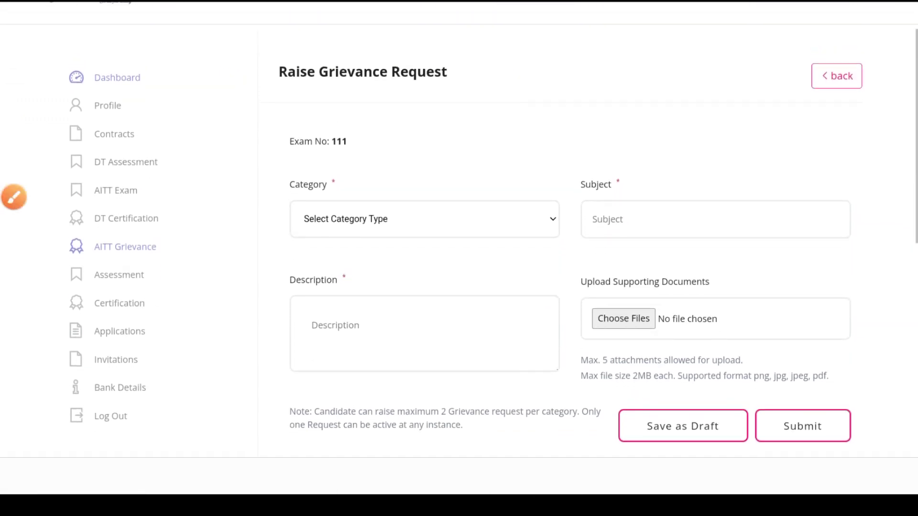
pyautogui.click(8, 197)
pyautogui.moveTo(375, 128)
pyautogui.mouseDown()
pyautogui.moveTo(258, 136)
pyautogui.moveTo(408, 136)
pyautogui.moveTo(325, 113)
pyautogui.mouseUp()
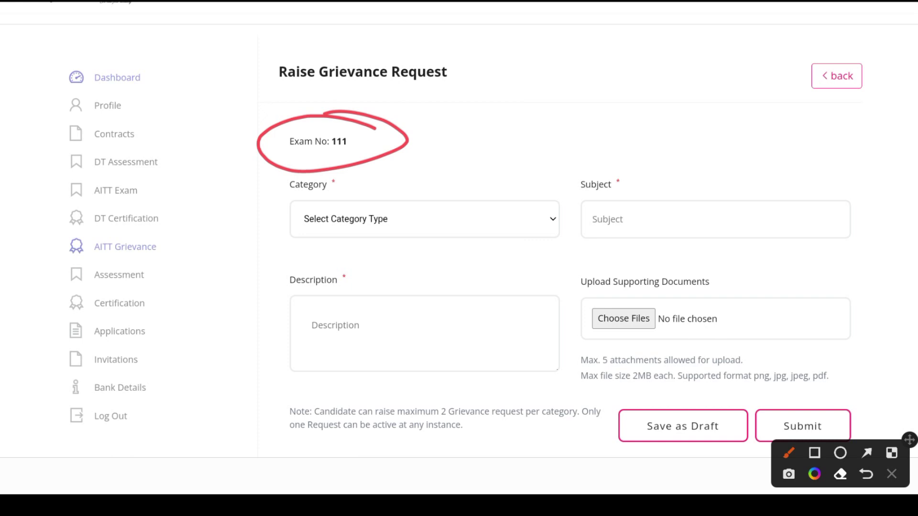
# Handwrite a double-underlined 112 beside the form heading with two check marks next to it, and clear the annotations
pyautogui.moveTo(554, 45); pyautogui.dragTo(569, 111)
pyautogui.moveTo(590, 45); pyautogui.dragTo(596, 99)
pyautogui.moveTo(615, 39)
pyautogui.mouseDown()
pyautogui.moveTo(633, 71)
pyautogui.moveTo(688, 63)
pyautogui.mouseUp()
pyautogui.moveTo(564, 132); pyautogui.dragTo(675, 91)
pyautogui.moveTo(576, 141); pyautogui.dragTo(699, 99)
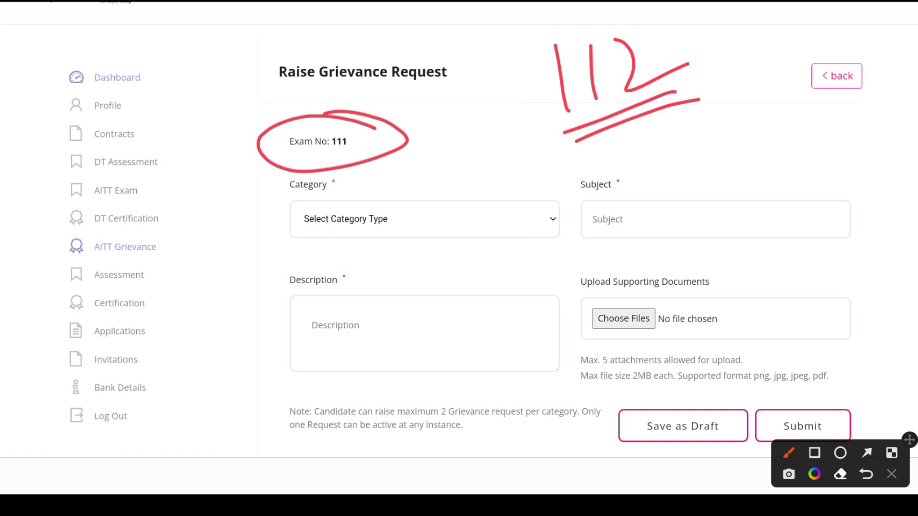
pyautogui.moveTo(707, 119)
pyautogui.mouseDown()
pyautogui.moveTo(718, 129)
pyautogui.moveTo(830, 74)
pyautogui.mouseUp()
pyautogui.moveTo(689, 133); pyautogui.dragTo(877, 80)
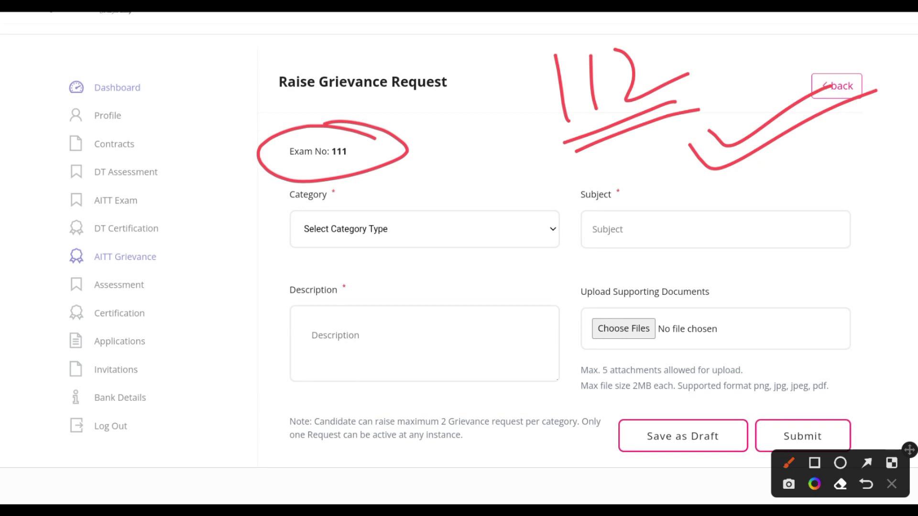
pyautogui.press('Escape')
# Draw check marks beside the required Category, Subject and Description labels on the form
pyautogui.click(13, 207)
pyautogui.moveTo(333, 191); pyautogui.dragTo(488, 138)
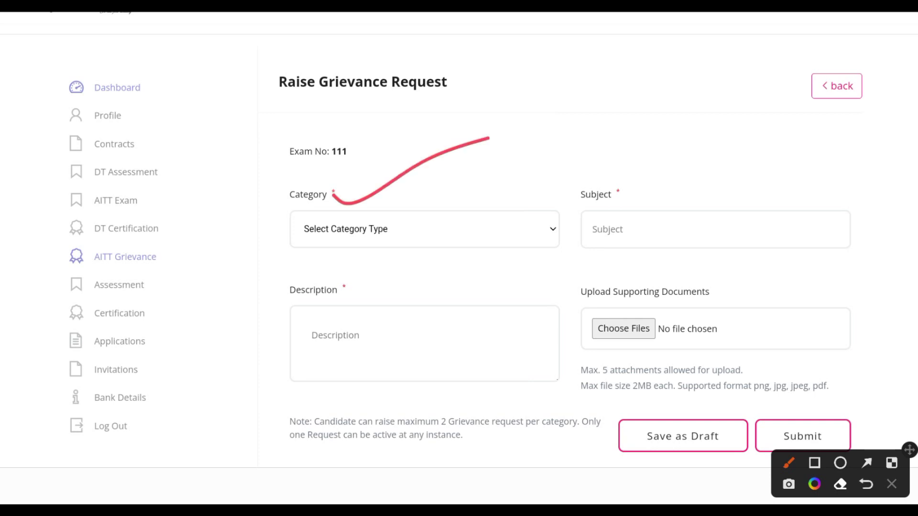
pyautogui.moveTo(635, 192); pyautogui.dragTo(813, 144)
pyautogui.moveTo(367, 285); pyautogui.dragTo(506, 245)
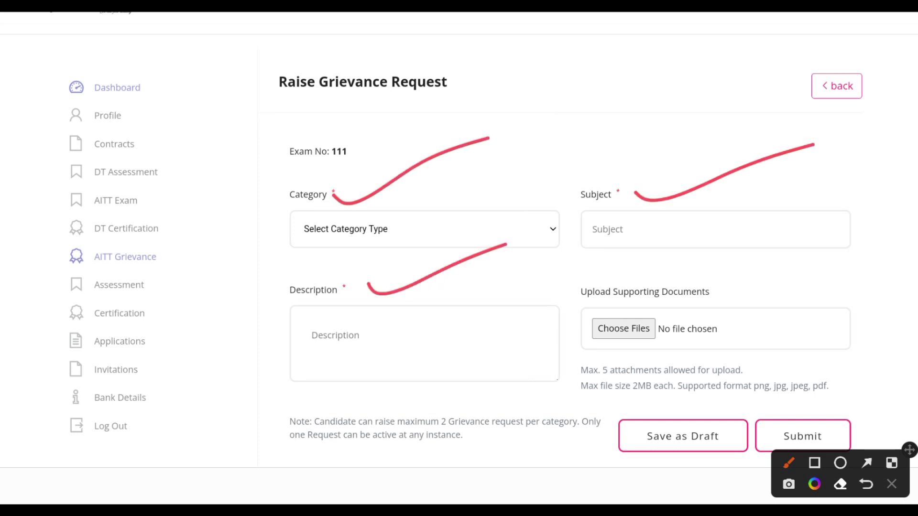
# Add further check marks across the form's fields and the document upload area, circle Submit, and clear all annotations
pyautogui.moveTo(224, 204); pyautogui.dragTo(386, 130)
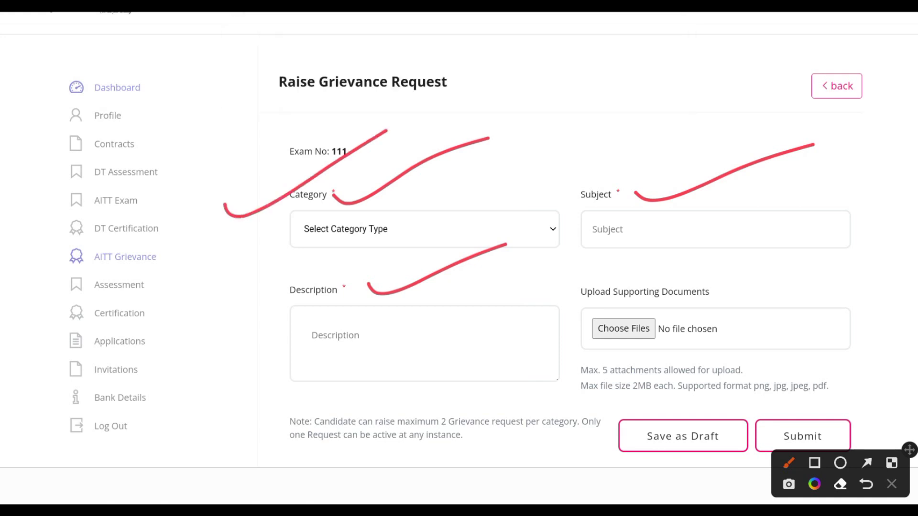
pyautogui.moveTo(547, 191)
pyautogui.mouseDown()
pyautogui.moveTo(633, 171)
pyautogui.moveTo(731, 129)
pyautogui.mouseUp()
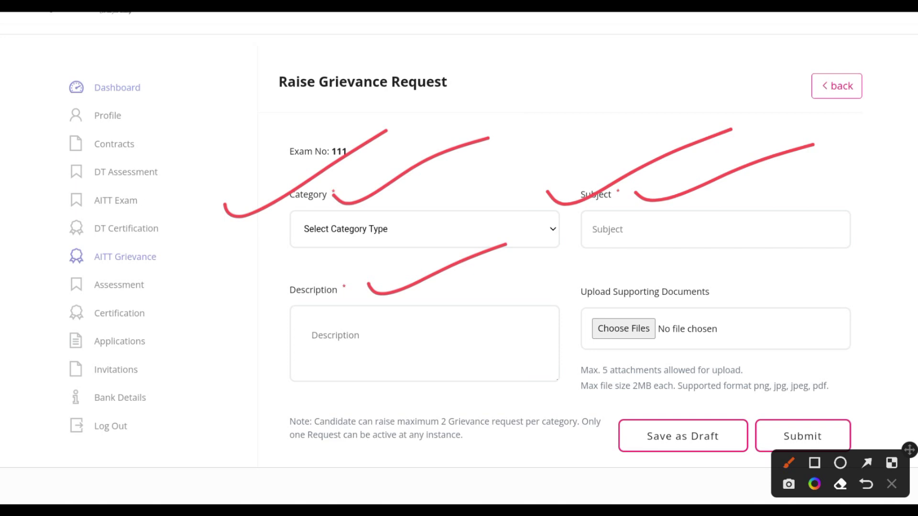
pyautogui.moveTo(221, 305)
pyautogui.mouseDown()
pyautogui.moveTo(233, 313)
pyautogui.moveTo(424, 232)
pyautogui.mouseUp()
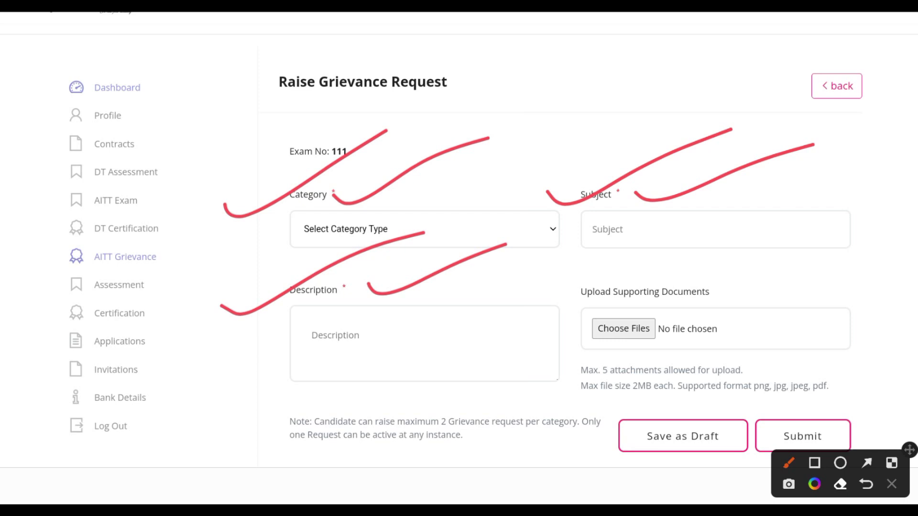
pyautogui.moveTo(535, 287); pyautogui.dragTo(753, 238)
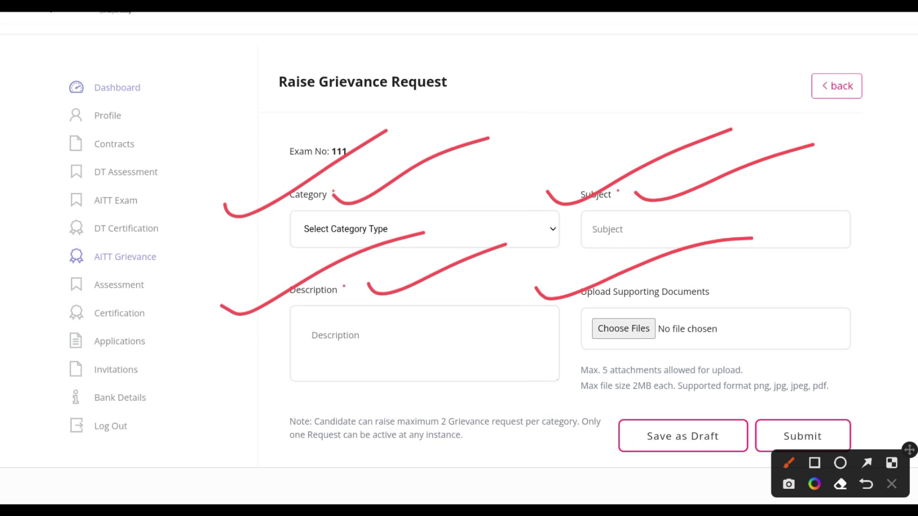
pyautogui.moveTo(623, 354); pyautogui.dragTo(840, 299)
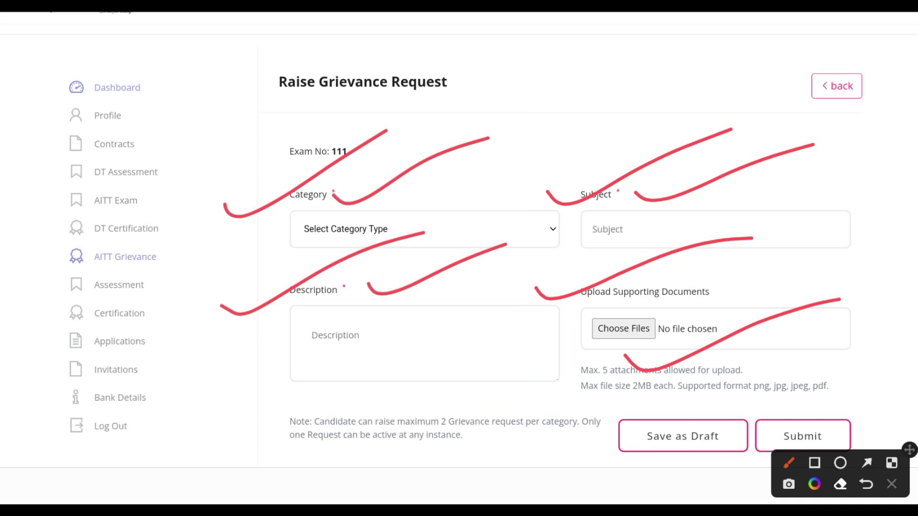
pyautogui.moveTo(862, 397)
pyautogui.mouseDown()
pyautogui.moveTo(720, 471)
pyautogui.moveTo(795, 392)
pyautogui.mouseUp()
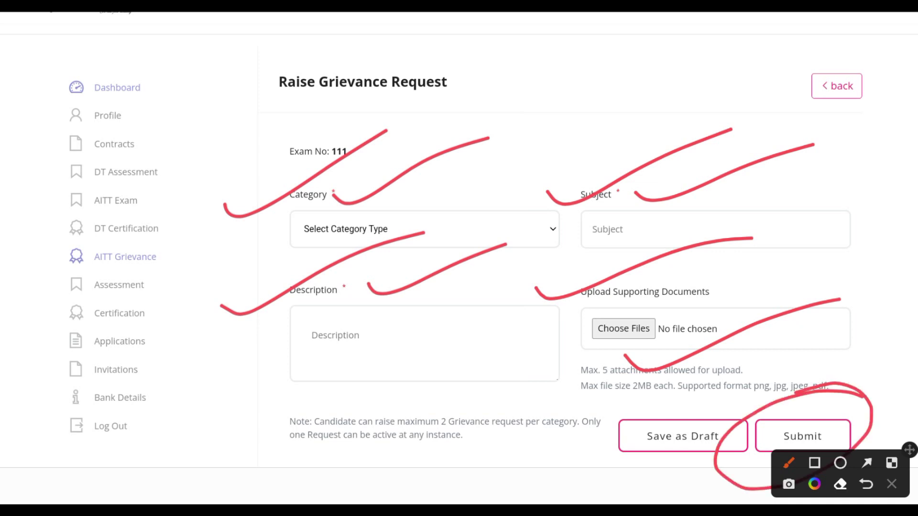
pyautogui.press('Escape')
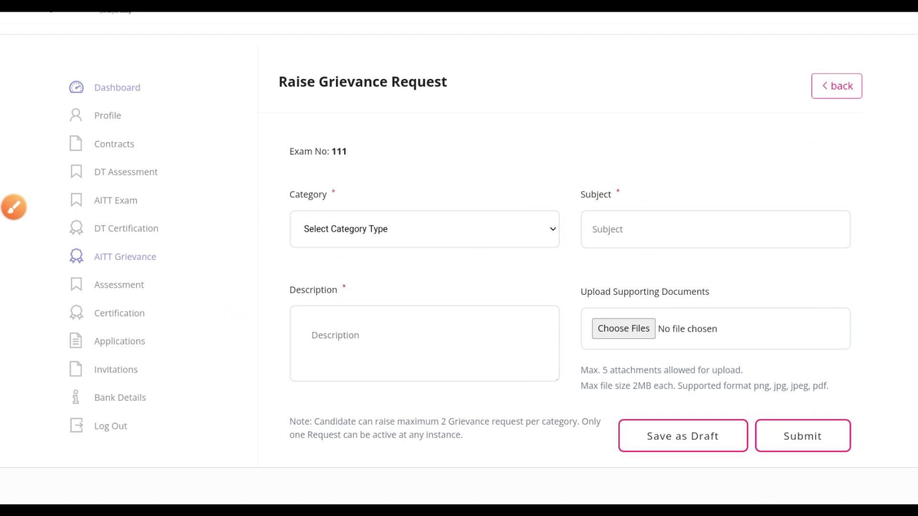
# Show the available grievance categories and draw a check mark at GC1-Result not processed
pyautogui.click(423, 229)
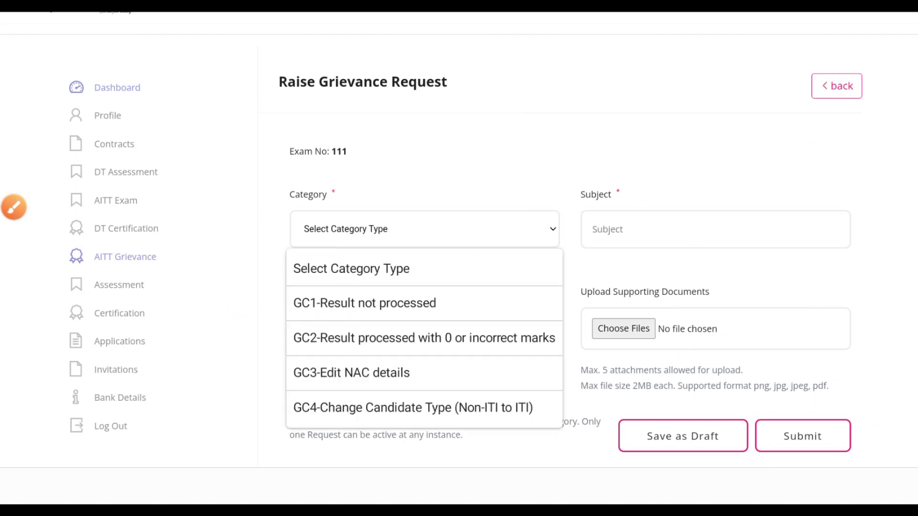
pyautogui.click(13, 207)
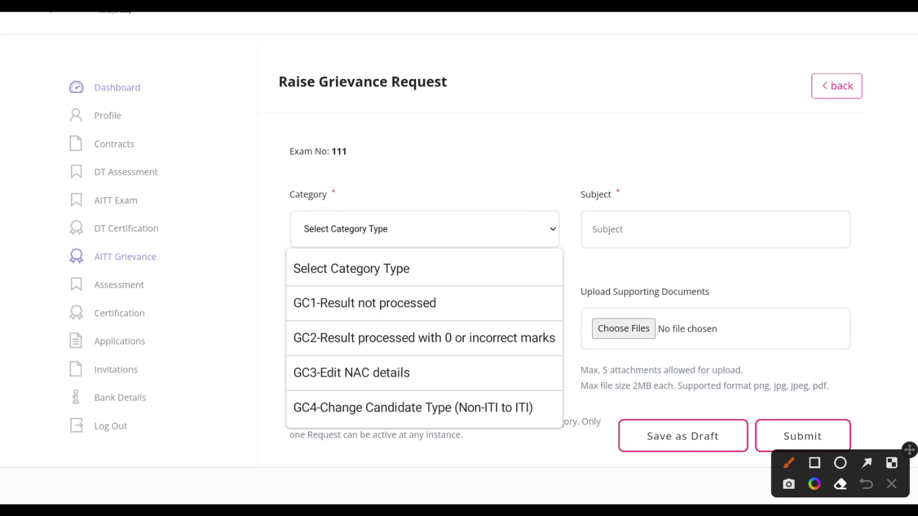
pyautogui.moveTo(233, 311); pyautogui.dragTo(429, 233)
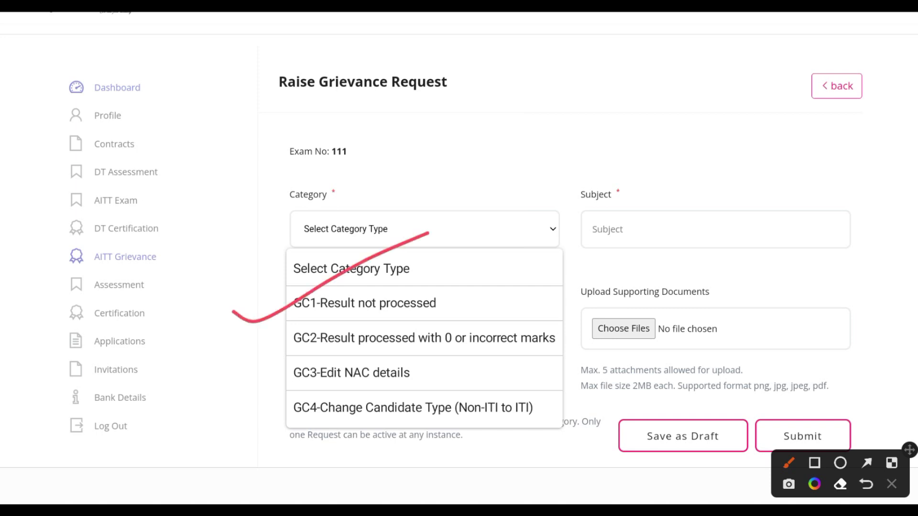
# Draw check marks beside the GC2 and GC3 grievance categories and double-underline NAC details in the GC3 option
pyautogui.moveTo(238, 352); pyautogui.dragTo(449, 279)
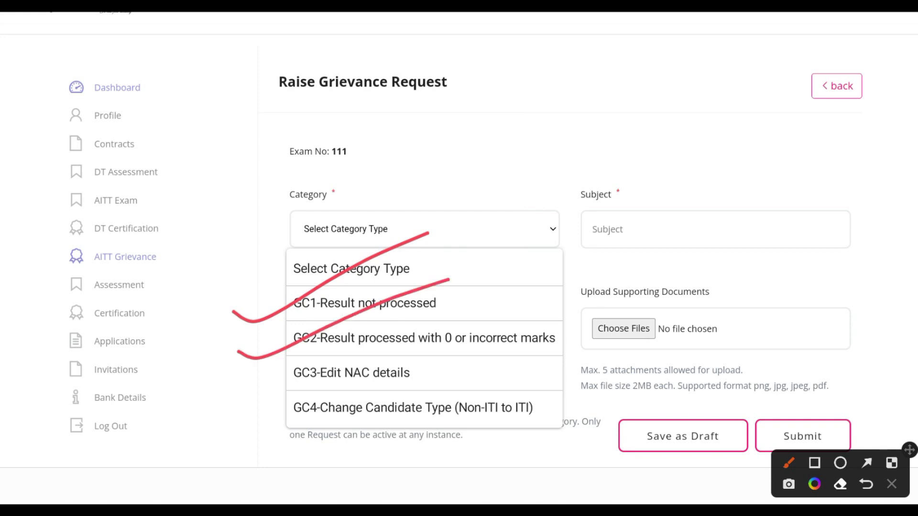
pyautogui.moveTo(529, 341); pyautogui.dragTo(705, 272)
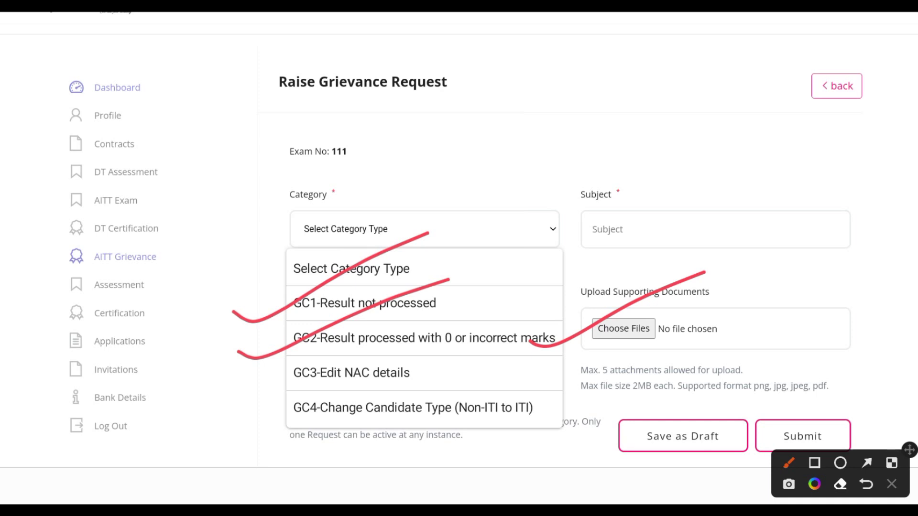
pyautogui.moveTo(223, 383)
pyautogui.mouseDown()
pyautogui.moveTo(232, 393)
pyautogui.moveTo(408, 310)
pyautogui.mouseUp()
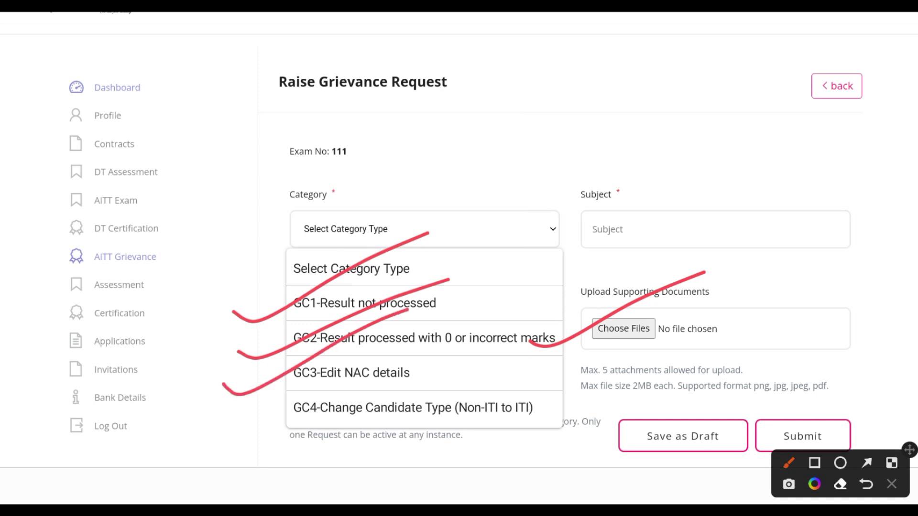
pyautogui.moveTo(428, 372); pyautogui.dragTo(563, 337)
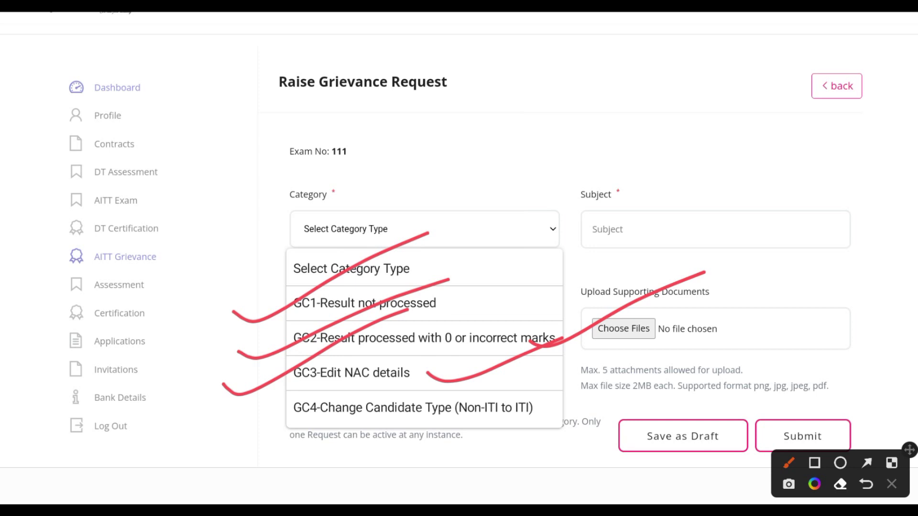
pyautogui.moveTo(333, 394)
pyautogui.mouseDown()
pyautogui.moveTo(409, 383)
pyautogui.moveTo(400, 389)
pyautogui.mouseUp()
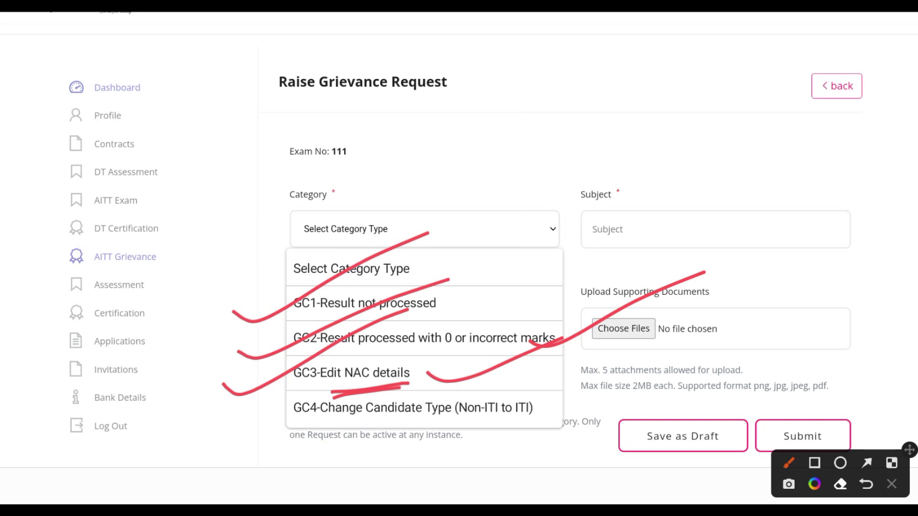
# Draw check marks at both ends of the GC4-Change Candidate Type option, and clear all annotations
pyautogui.moveTo(250, 428)
pyautogui.mouseDown()
pyautogui.moveTo(262, 437)
pyautogui.moveTo(409, 365)
pyautogui.mouseUp()
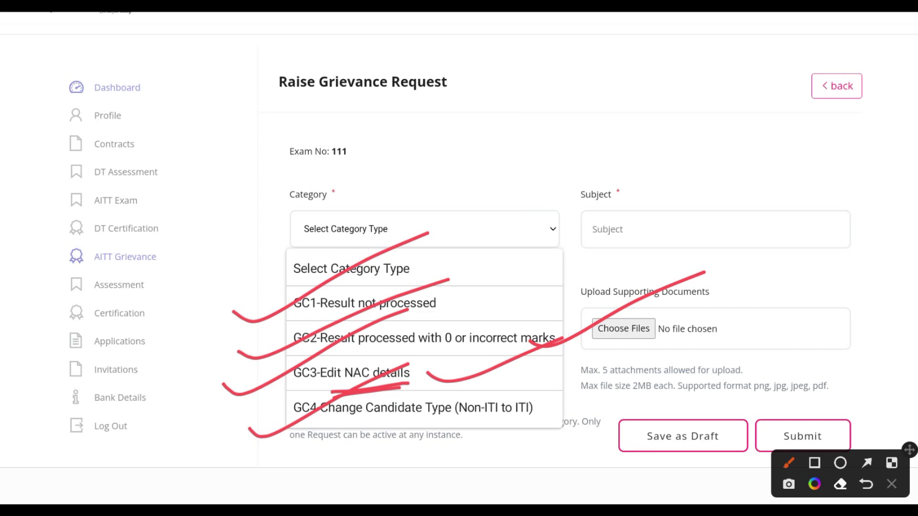
pyautogui.moveTo(408, 449)
pyautogui.mouseDown()
pyautogui.moveTo(418, 456)
pyautogui.moveTo(577, 396)
pyautogui.mouseUp()
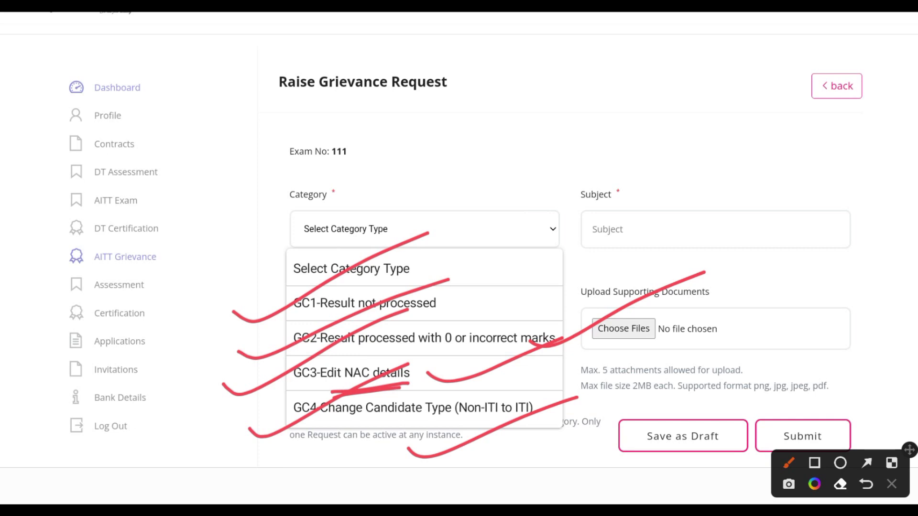
pyautogui.click(865, 484)
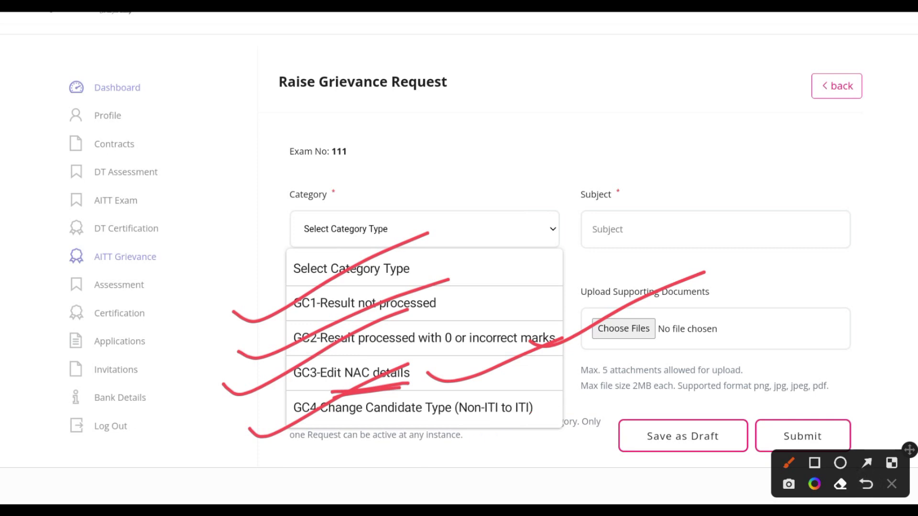
pyautogui.click(865, 484)
pyautogui.click(891, 484)
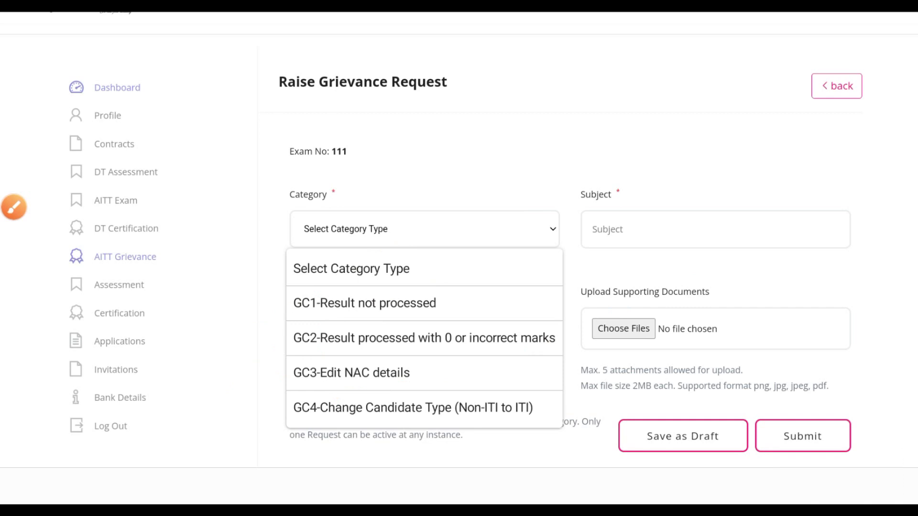
# Circle the whole category list, draw check marks above Category and Subject, and clear the annotations and close the list
pyautogui.click(14, 207)
pyautogui.moveTo(532, 221)
pyautogui.mouseDown()
pyautogui.moveTo(490, 205)
pyautogui.moveTo(306, 459)
pyautogui.moveTo(597, 325)
pyautogui.moveTo(409, 221)
pyautogui.mouseUp()
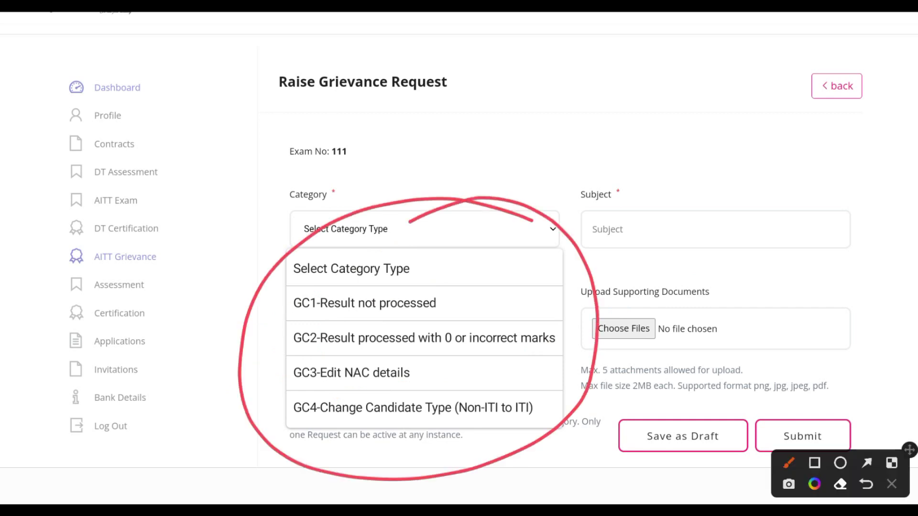
pyautogui.moveTo(366, 167)
pyautogui.mouseDown()
pyautogui.moveTo(415, 176)
pyautogui.moveTo(570, 101)
pyautogui.mouseUp()
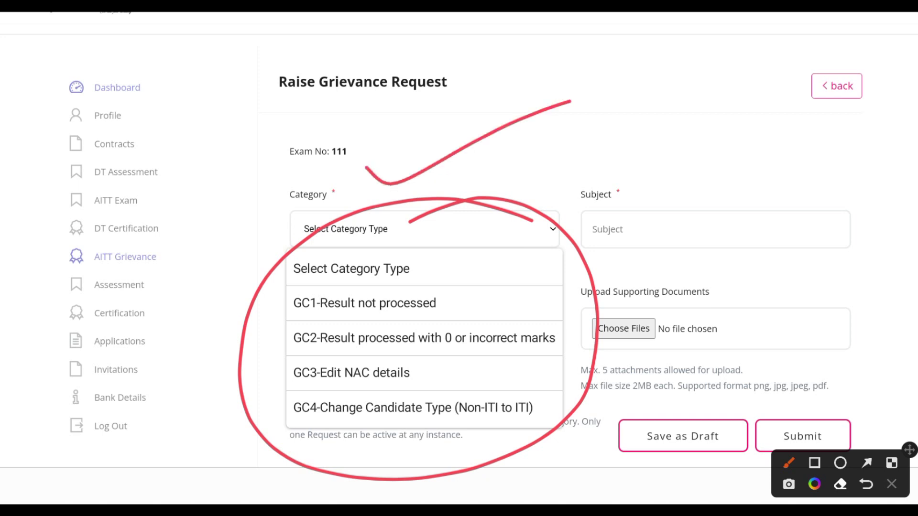
pyautogui.moveTo(418, 168); pyautogui.dragTo(672, 87)
pyautogui.moveTo(665, 180); pyautogui.dragTo(860, 153)
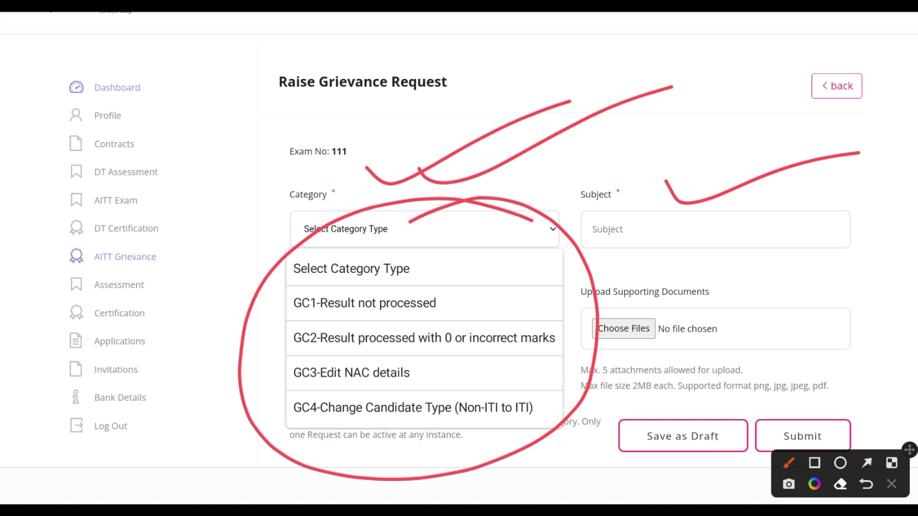
pyautogui.click(891, 484)
pyautogui.press('Escape')
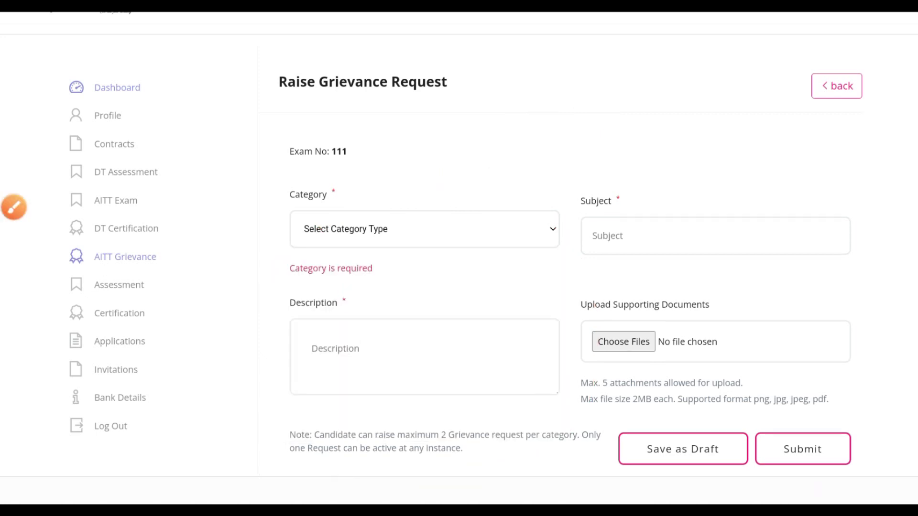
# Mark the Description field with a check, circle Upload Supporting Documents, draw an arrow towards Submit, and clear the annotations
pyautogui.hotkey('alt', 't')
pyautogui.moveTo(241, 308); pyautogui.dragTo(478, 231)
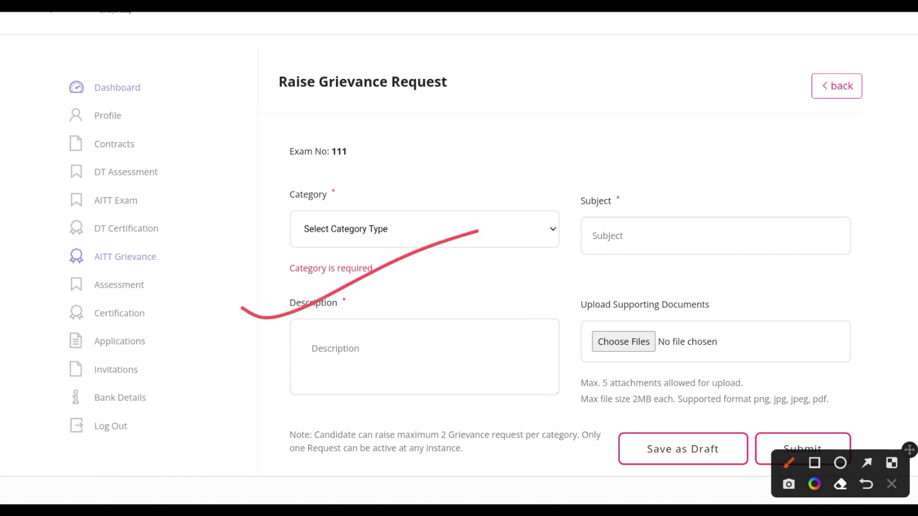
pyautogui.moveTo(791, 308)
pyautogui.mouseDown()
pyautogui.moveTo(573, 311)
pyautogui.moveTo(631, 292)
pyautogui.moveTo(572, 311)
pyautogui.mouseUp()
pyautogui.moveTo(731, 403)
pyautogui.mouseDown()
pyautogui.moveTo(842, 422)
pyautogui.moveTo(708, 455)
pyautogui.mouseUp()
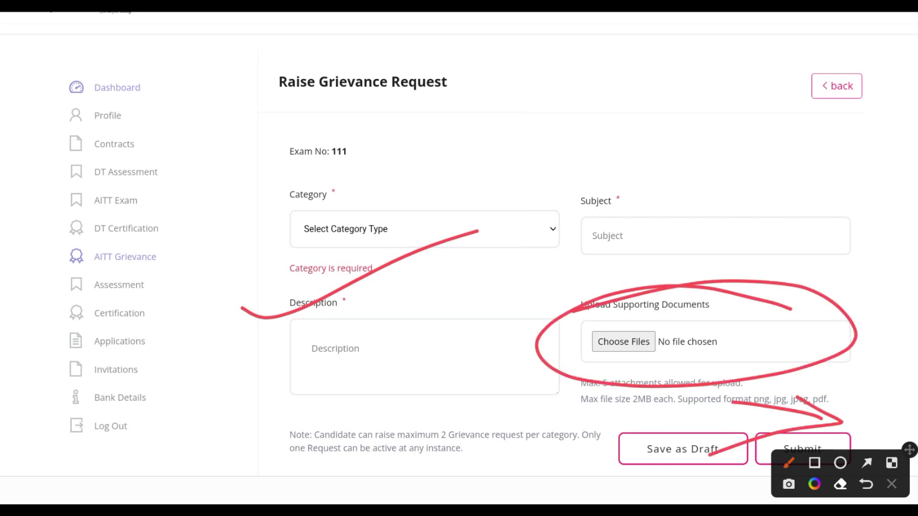
pyautogui.press('Escape')
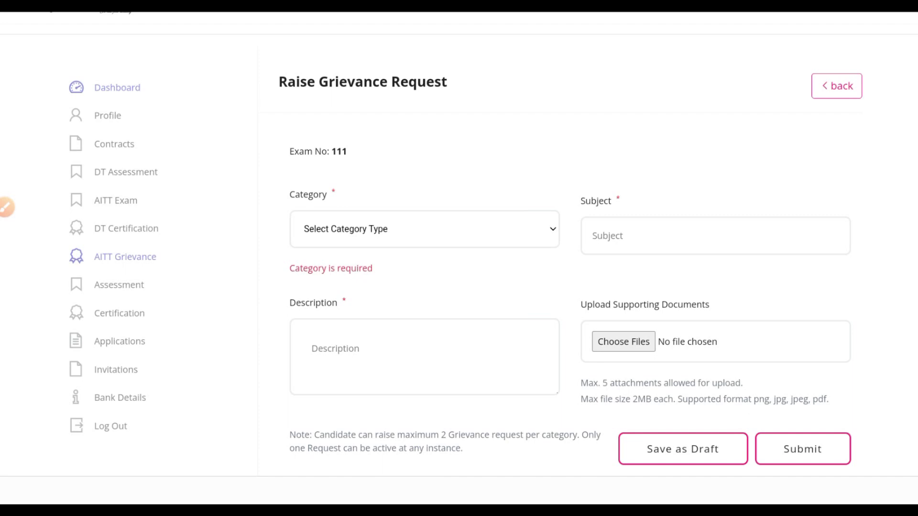
# Draw two check marks beside the form heading and circle the Exam No entry
pyautogui.click(7, 207)
pyautogui.moveTo(392, 115); pyautogui.dragTo(591, 41)
pyautogui.moveTo(428, 149); pyautogui.dragTo(617, 56)
pyautogui.moveTo(385, 138); pyautogui.dragTo(265, 165)
# Handwrite 112 above the Subject field and underline it twice
pyautogui.moveTo(592, 112); pyautogui.dragTo(597, 180)
pyautogui.moveTo(615, 110); pyautogui.dragTo(623, 159)
pyautogui.moveTo(648, 101); pyautogui.dragTo(699, 136)
pyautogui.moveTo(564, 211); pyautogui.dragTo(695, 156)
pyautogui.moveTo(609, 209); pyautogui.dragTo(717, 171)
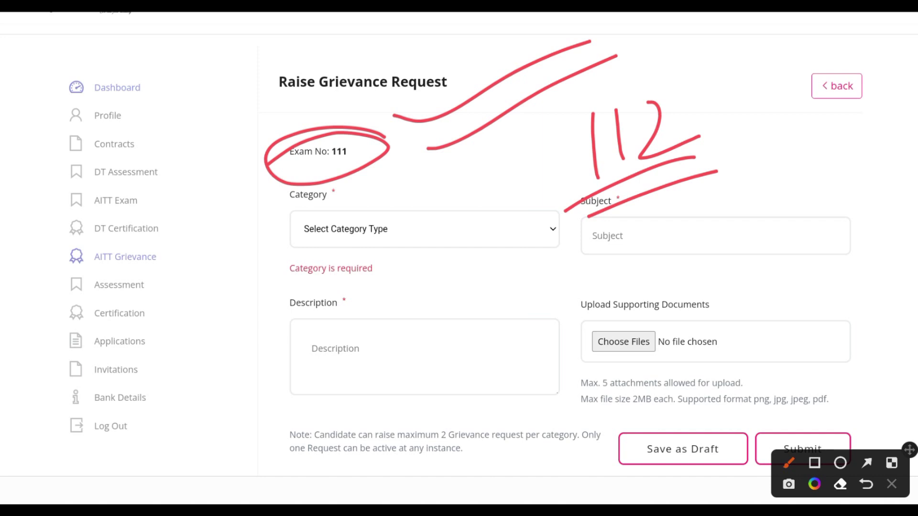